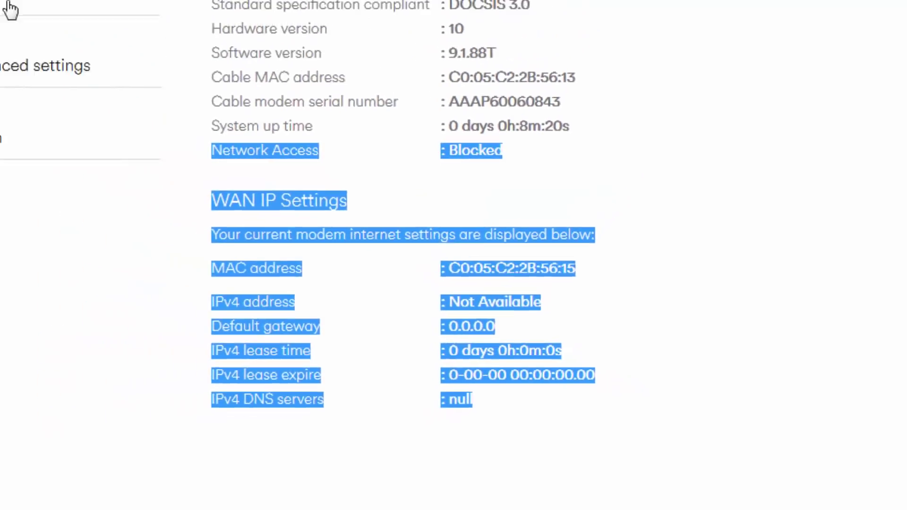
# - Open the DHCP settings from the advanced settings and highlight the connected device's MAC address in the DHCP lease table
pyautogui.click(245, 215)
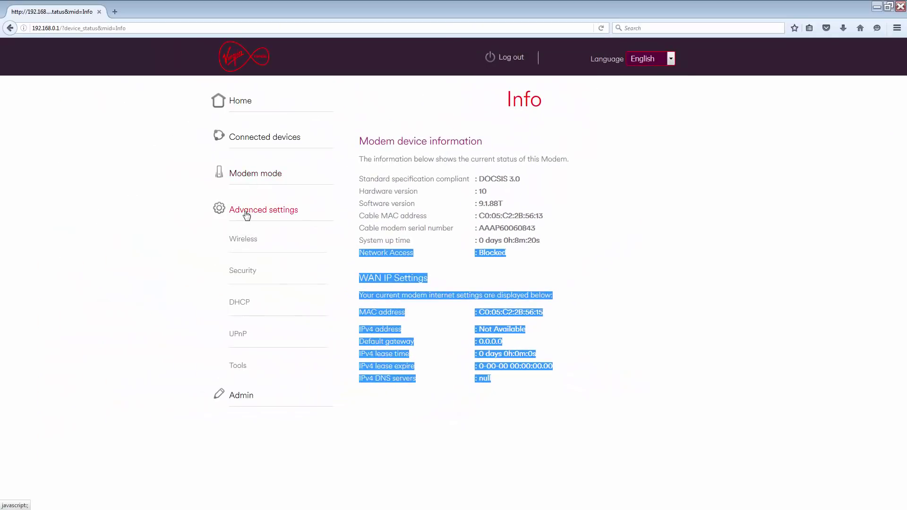
pyautogui.click(239, 303)
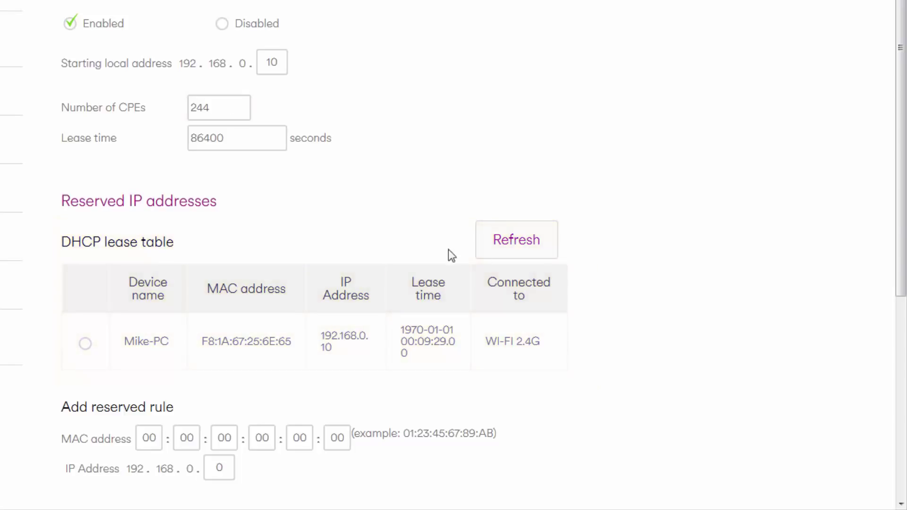
pyautogui.moveTo(291, 341); pyautogui.dragTo(209, 347)
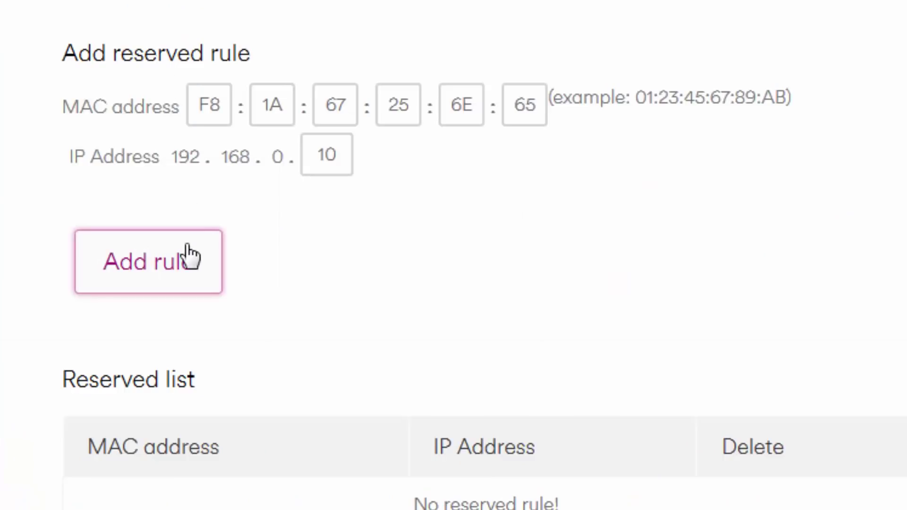
# - Add a reserved rule assigning 192.168.0.10 to MAC address F8:1A:67:25:6E:65, and check its entry in the reserved list
pyautogui.doubleClick(201, 104)
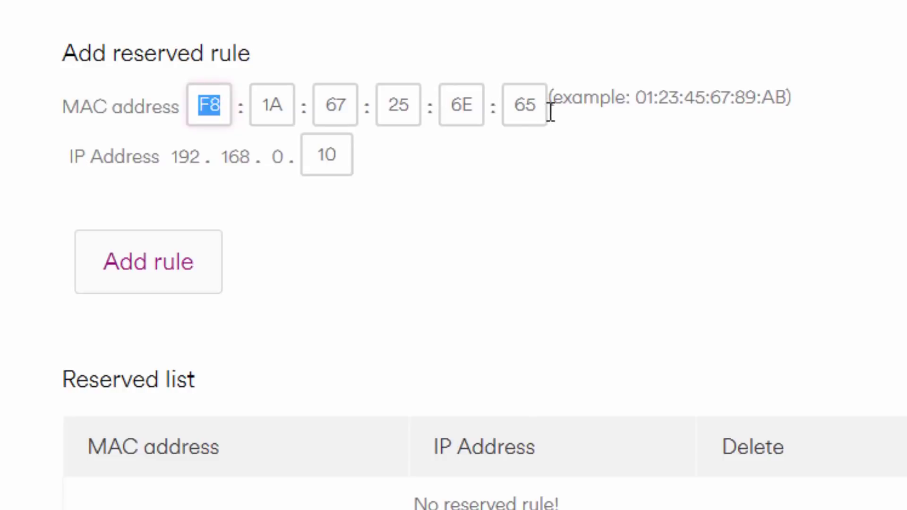
pyautogui.moveTo(545, 107); pyautogui.dragTo(452, 102)
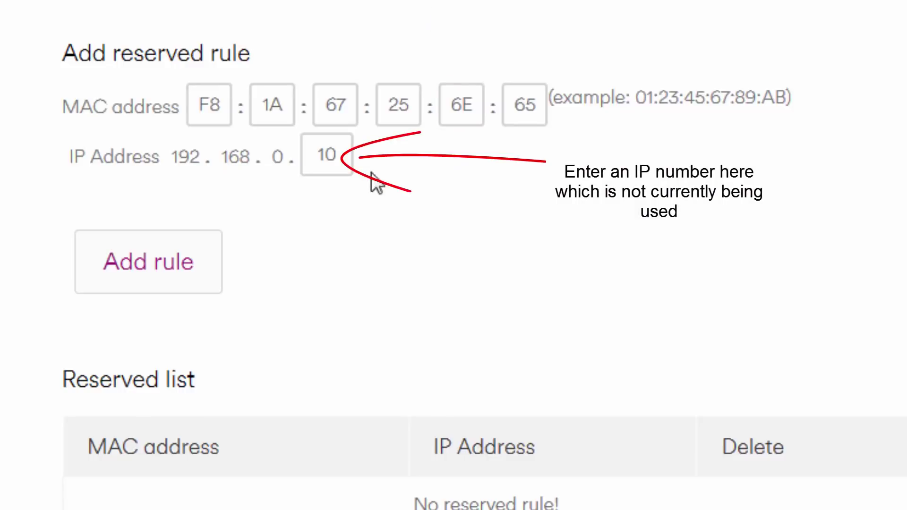
pyautogui.moveTo(339, 156); pyautogui.dragTo(315, 156)
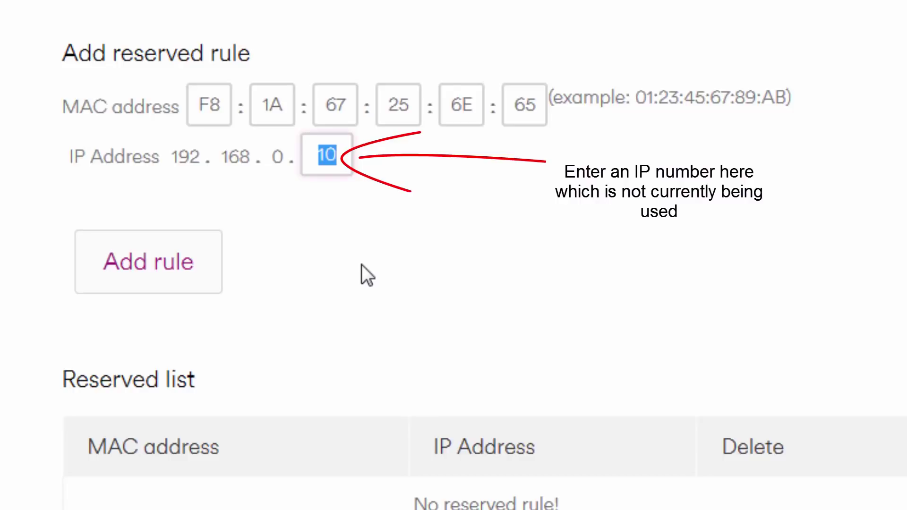
pyautogui.click(349, 269)
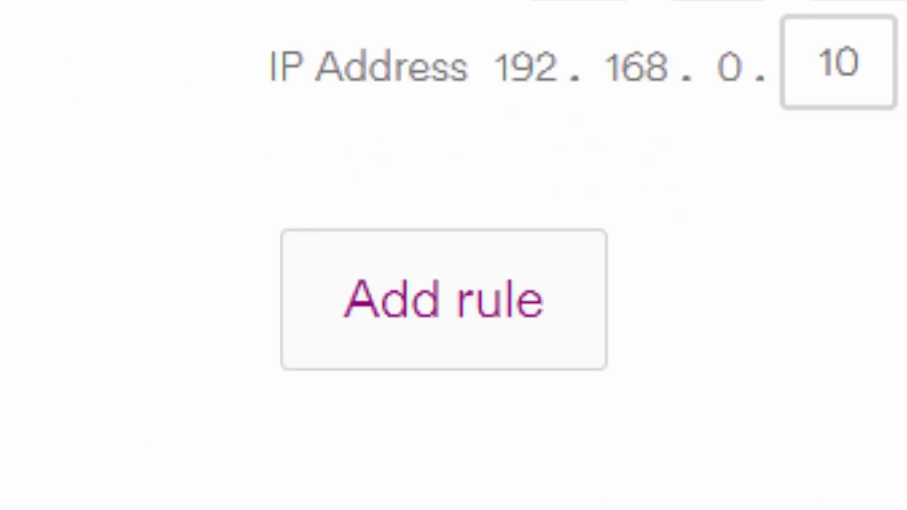
pyautogui.click(422, 312)
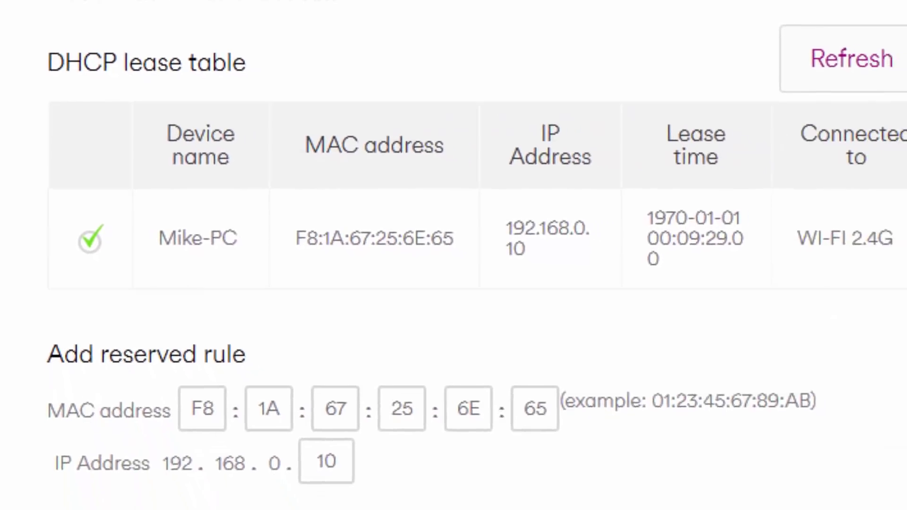
pyautogui.moveTo(122, 316); pyautogui.dragTo(21, 322)
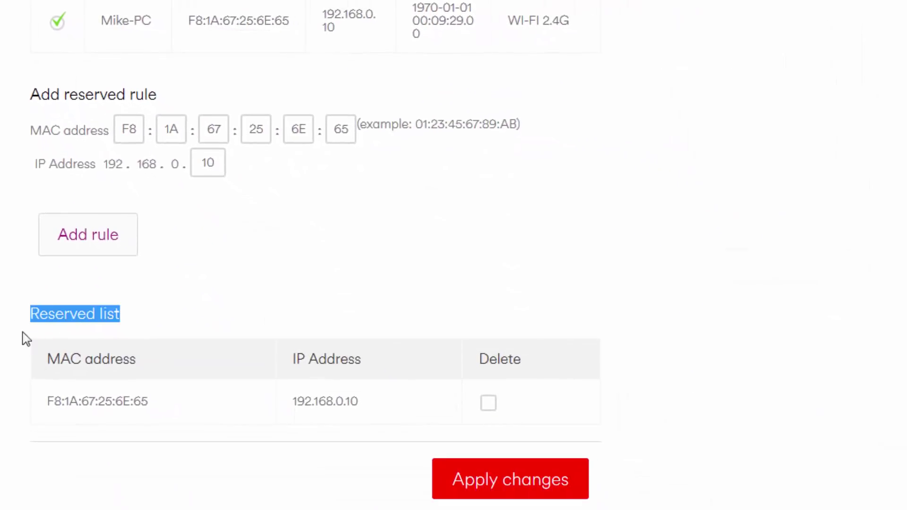
pyautogui.moveTo(39, 404); pyautogui.dragTo(660, 428)
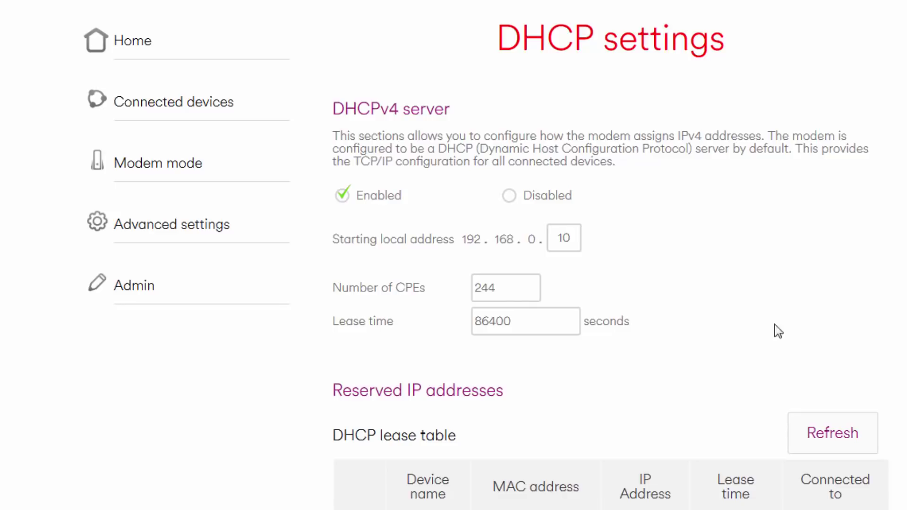
# - Open the Port forwarding page in the advanced security settings
pyautogui.click(140, 229)
pyautogui.click(133, 331)
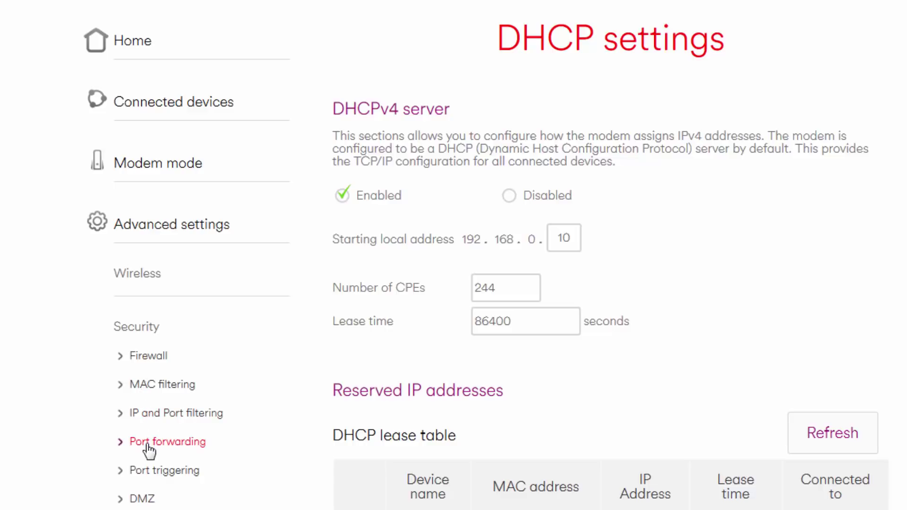
pyautogui.click(214, 451)
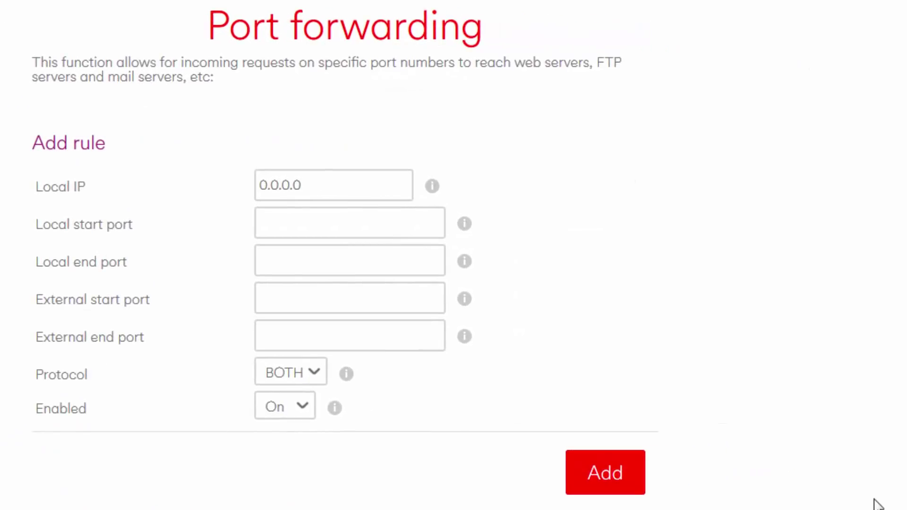
# - Set the Local IP of the new port forwarding rule to 192.168.0.10
pyautogui.scroll(-2, 874, 384)
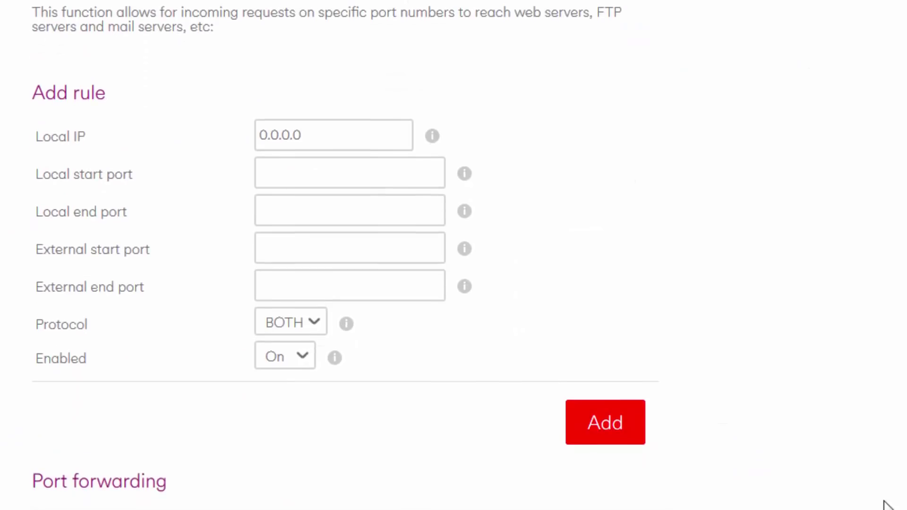
pyautogui.moveTo(340, 142); pyautogui.dragTo(190, 144)
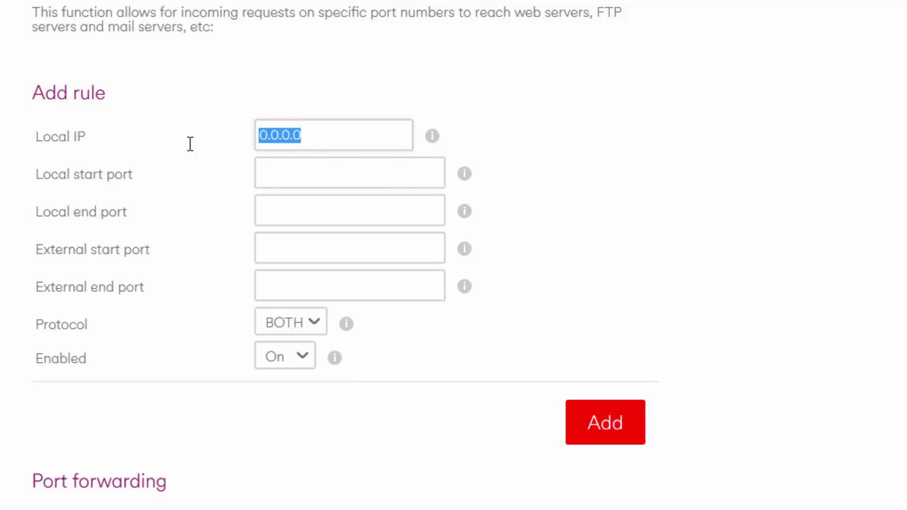
pyautogui.write('192')
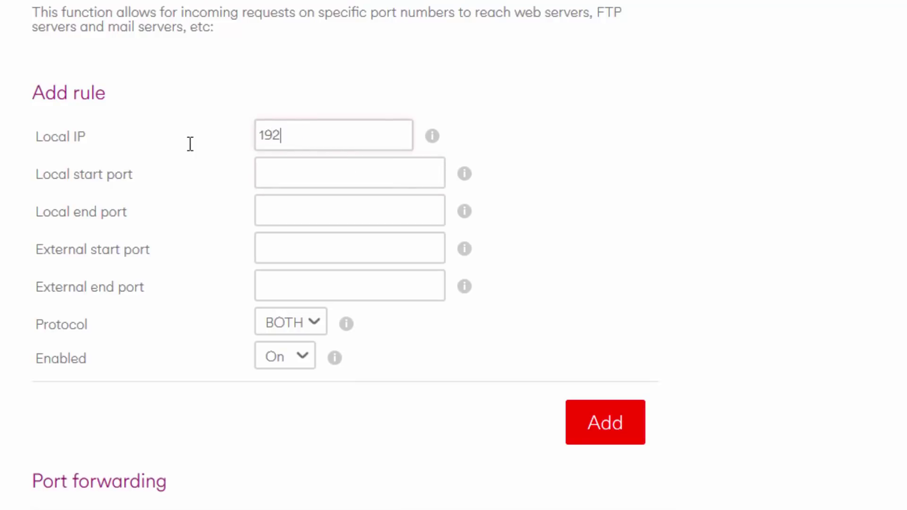
pyautogui.write('.168.0.10')
# - Set the rule's local start, local end, external start and external end ports all to 80
pyautogui.click(322, 178)
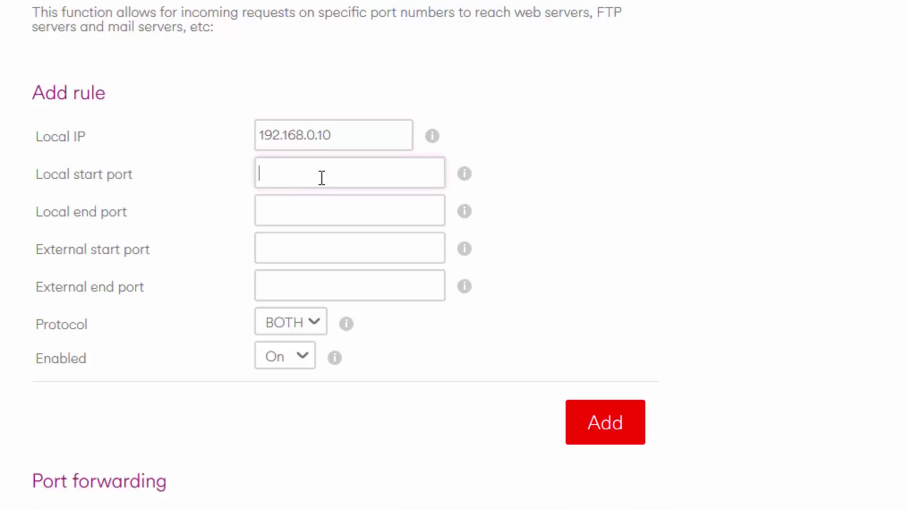
pyautogui.write('80')
pyautogui.click(329, 219)
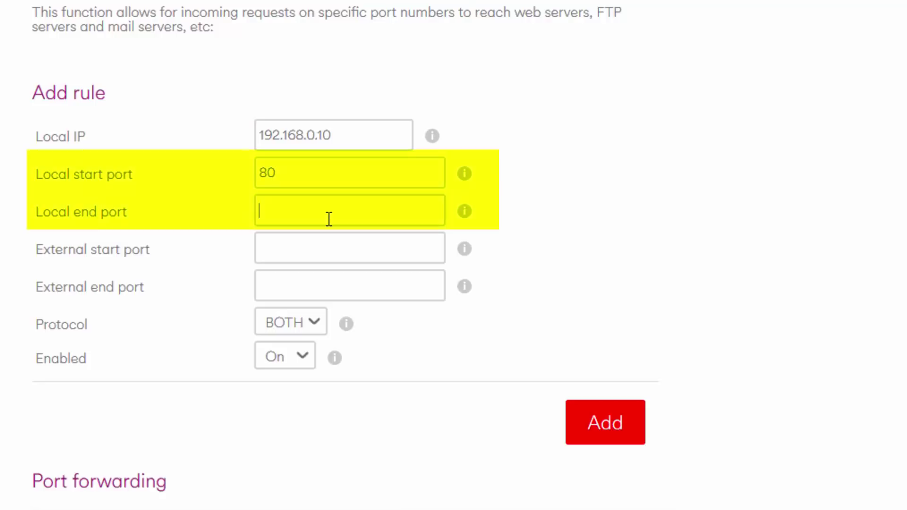
pyautogui.write('80')
pyautogui.click(337, 251)
pyautogui.write('5')
pyautogui.press('BackSpace')
pyautogui.write('80')
pyautogui.click(318, 293)
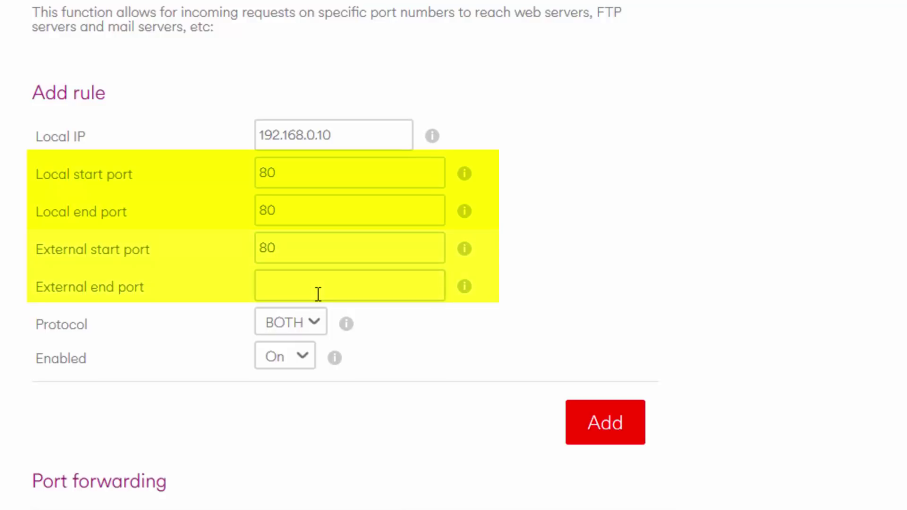
pyautogui.write('80')
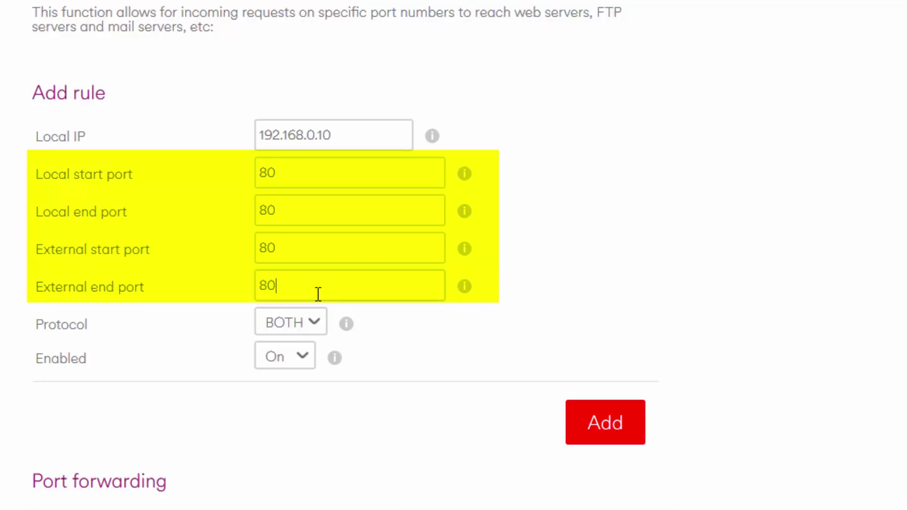
# - Choose BOTH as the protocol and On for Enabled, and add the port forwarding rule
pyautogui.click(315, 337)
pyautogui.click(286, 398)
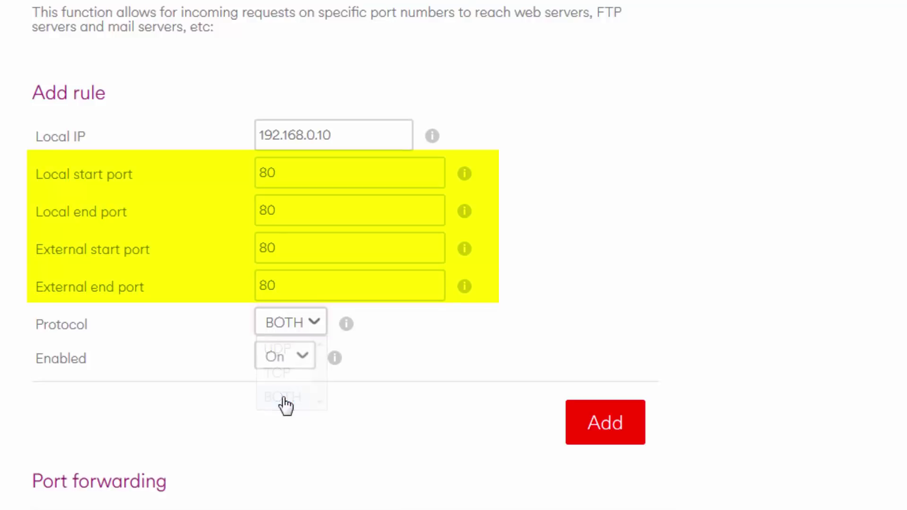
pyautogui.click(299, 367)
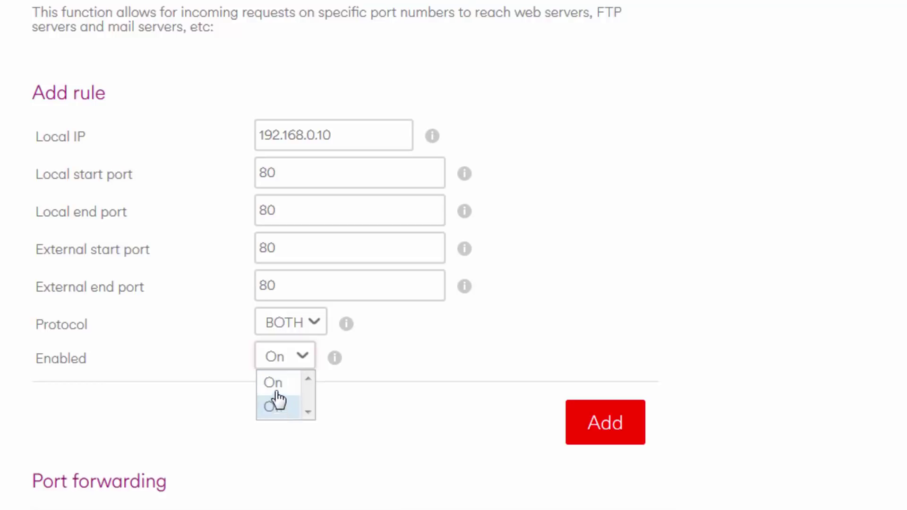
pyautogui.click(277, 385)
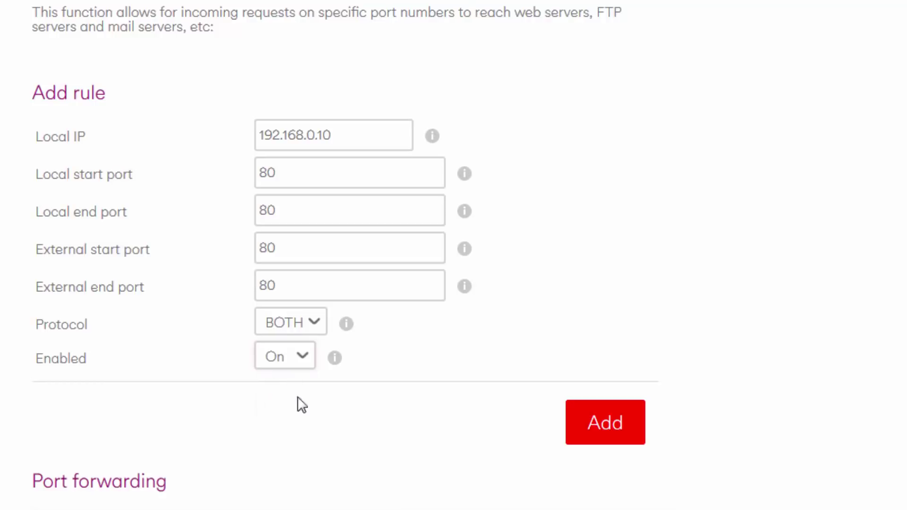
pyautogui.click(595, 425)
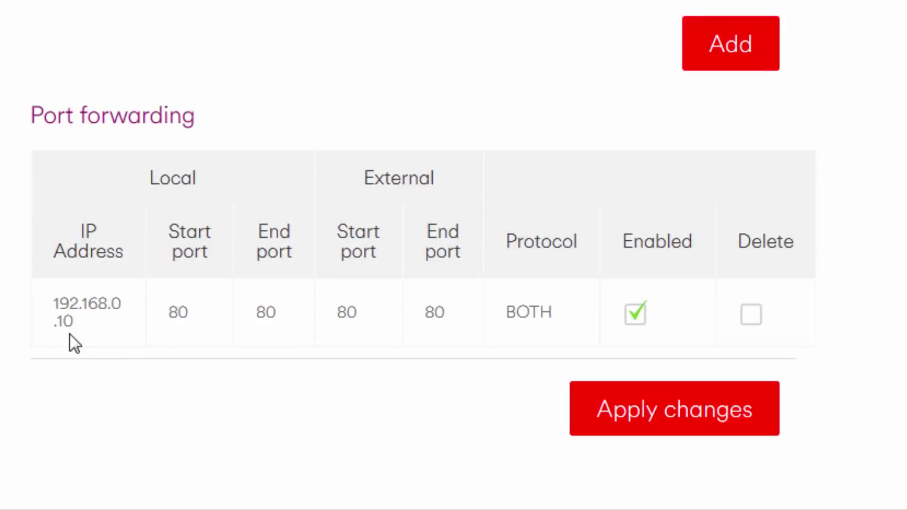
# - Check the IP address of the new entry in the port forwarding table and apply the changes
pyautogui.moveTo(71, 334); pyautogui.dragTo(46, 298)
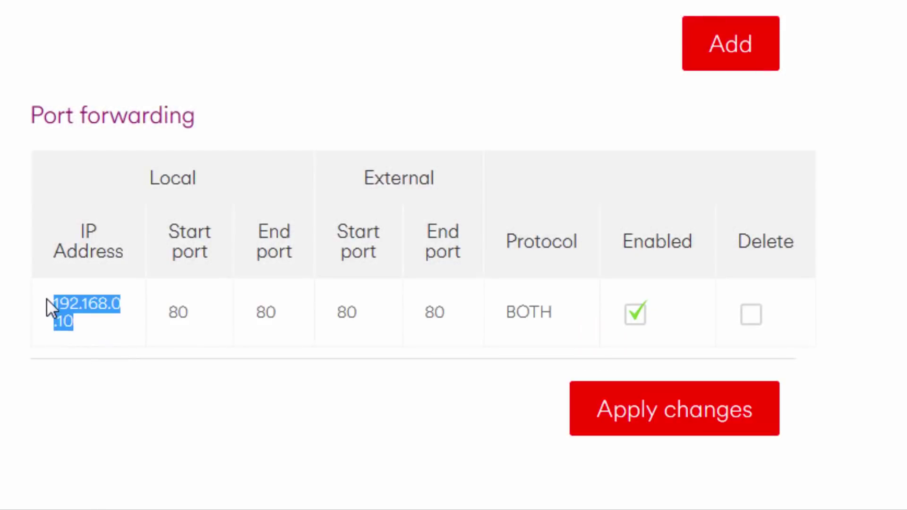
pyautogui.click(199, 321)
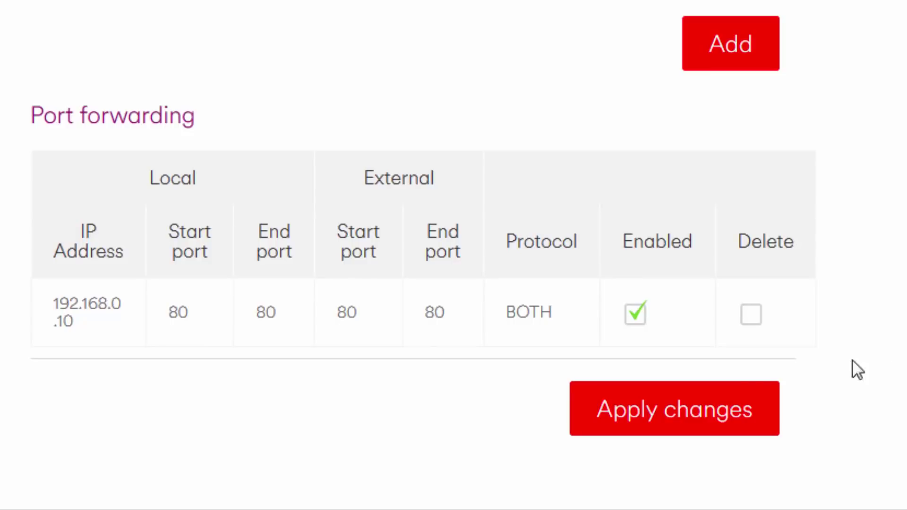
pyautogui.click(668, 411)
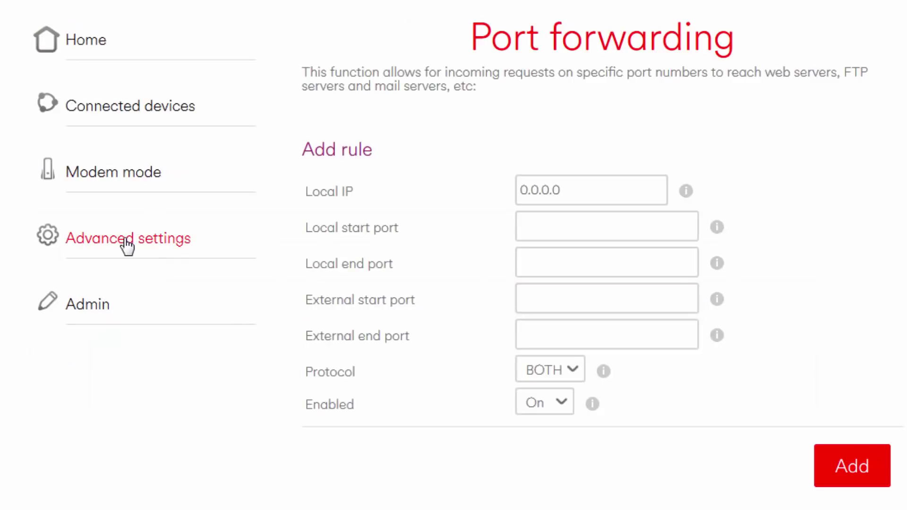
# - Open the Firewall page in the advanced security settings
pyautogui.click(126, 242)
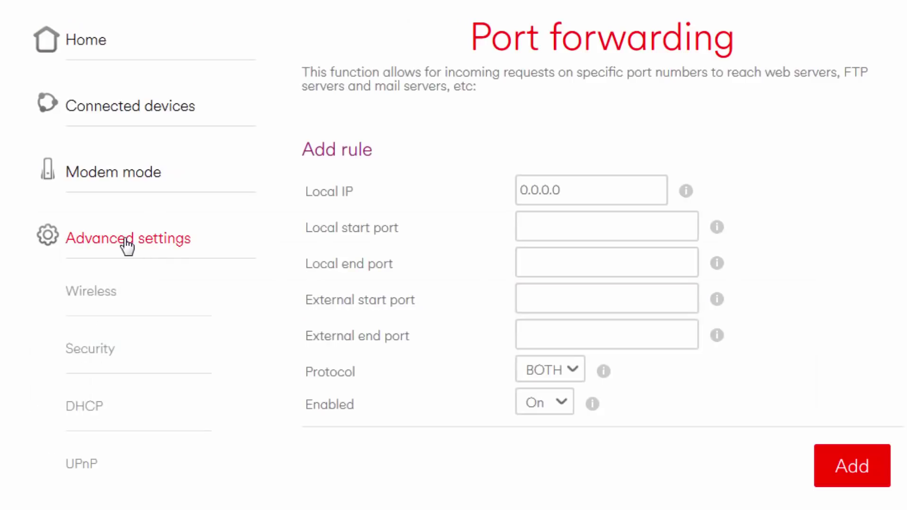
pyautogui.click(86, 357)
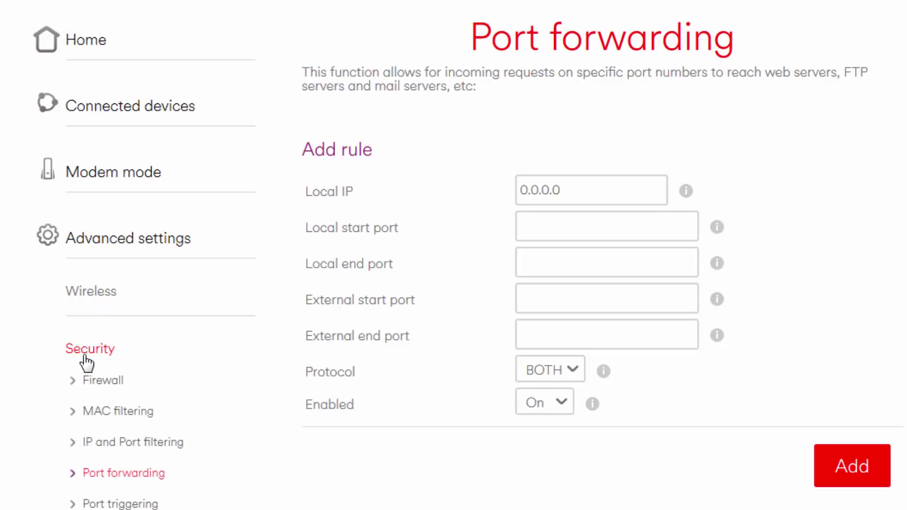
pyautogui.click(94, 384)
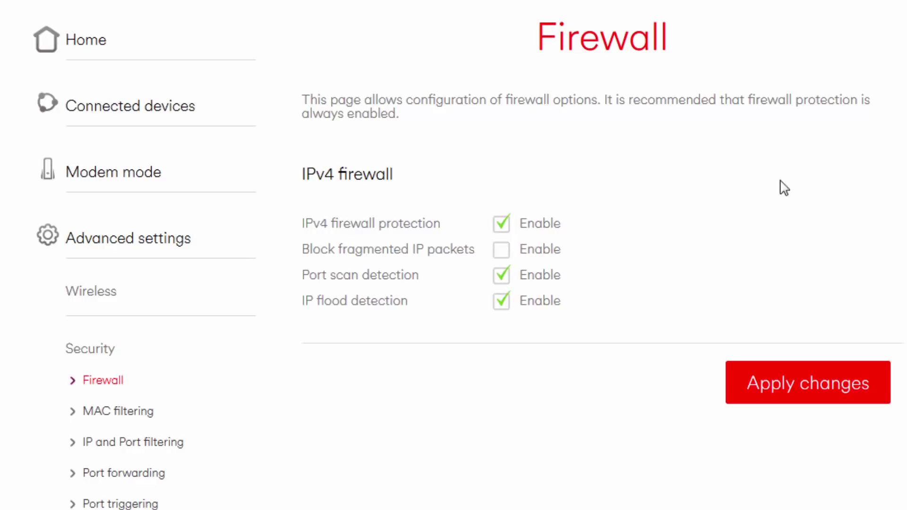
# - Switch IPv4 firewall protection off and back on, and apply the firewall settings
pyautogui.click(501, 225)
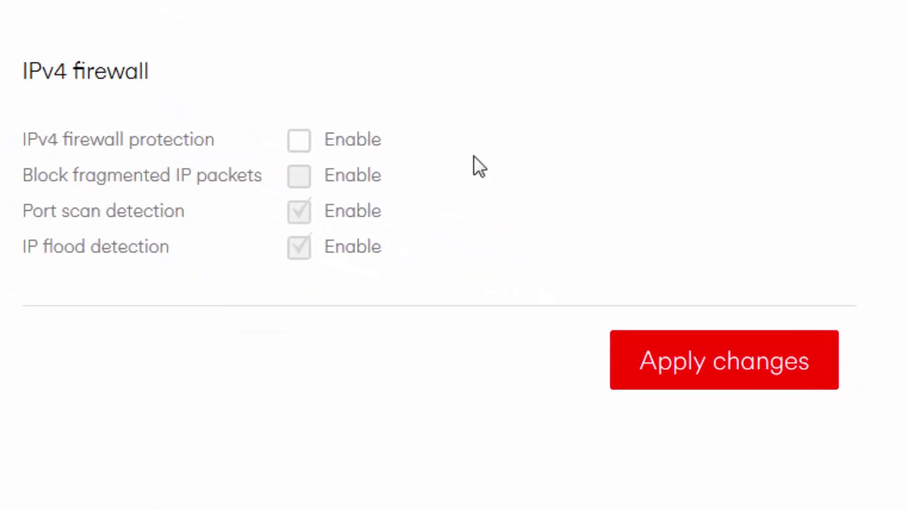
pyautogui.click(299, 144)
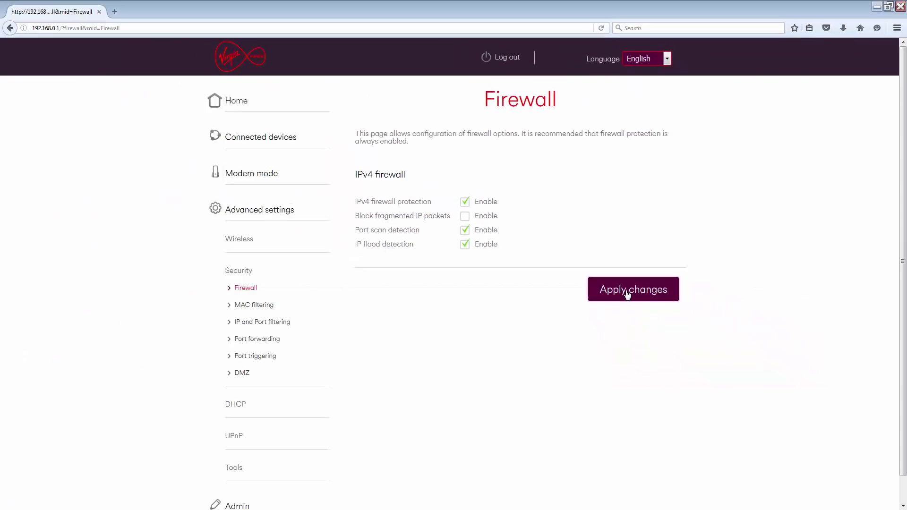
pyautogui.click(627, 294)
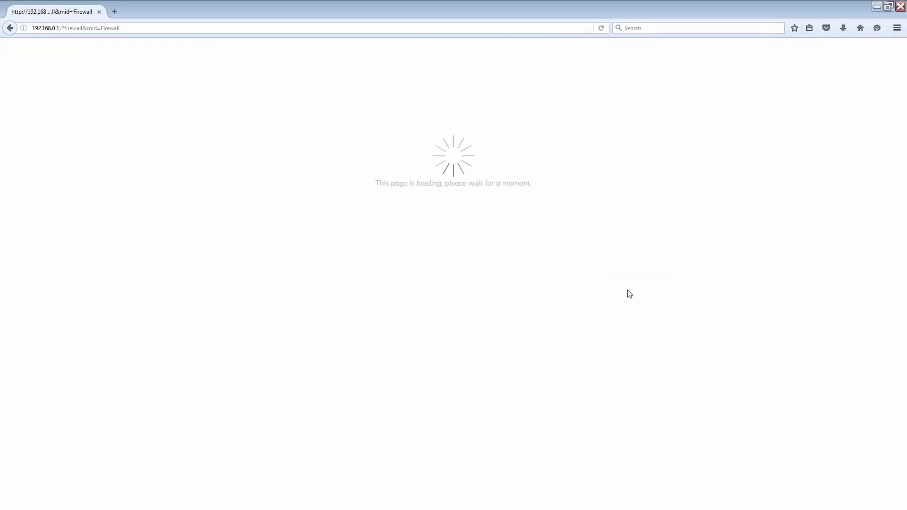